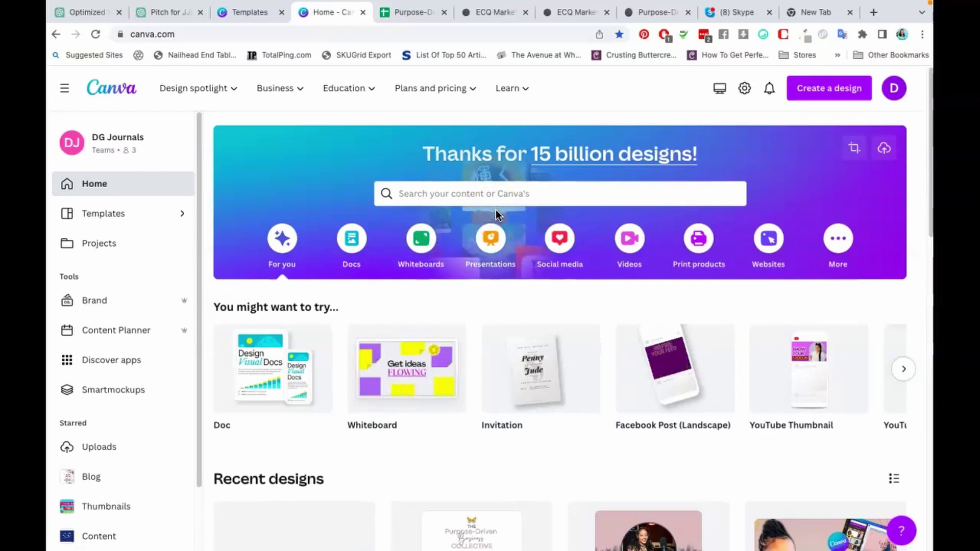
Step: Search templates for 'logo' and create a blank Logo design
click(496, 196)
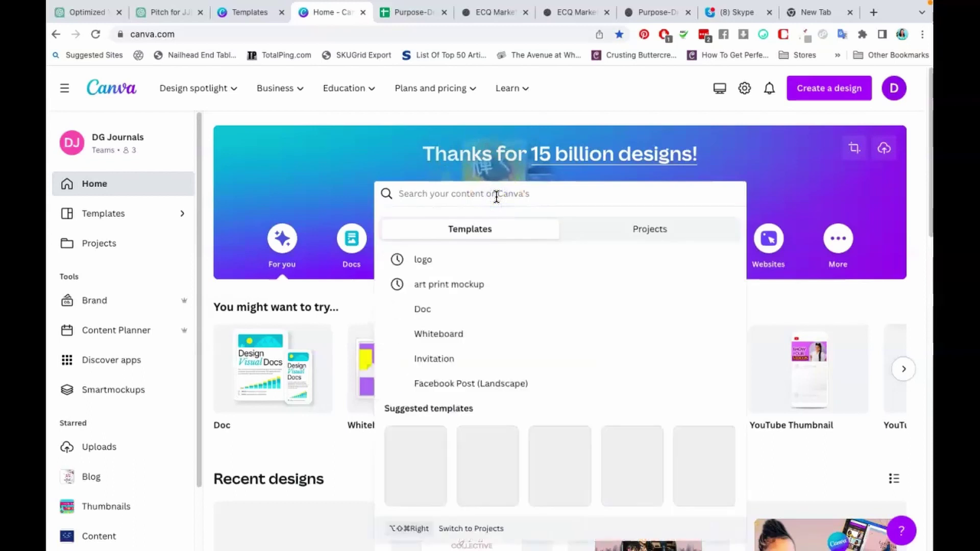
click(428, 261)
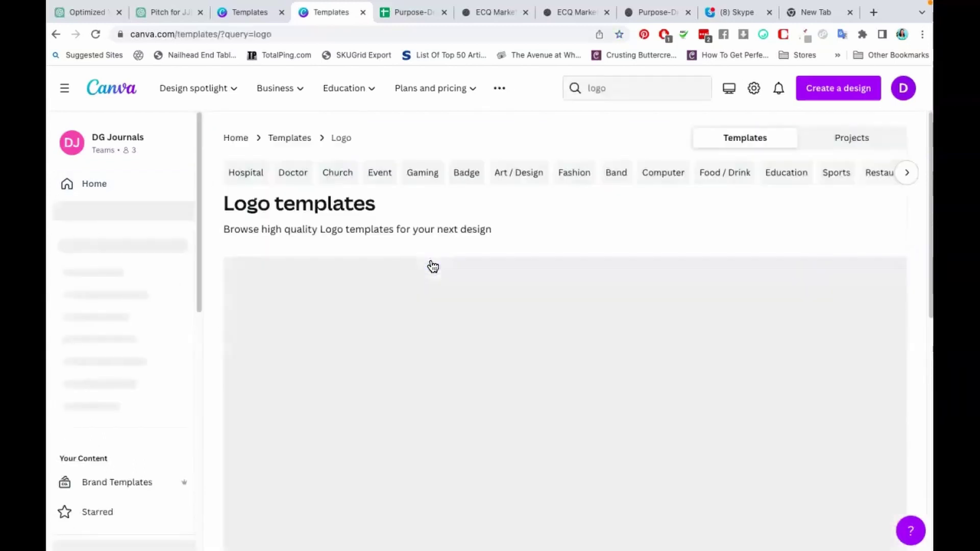
click(499, 290)
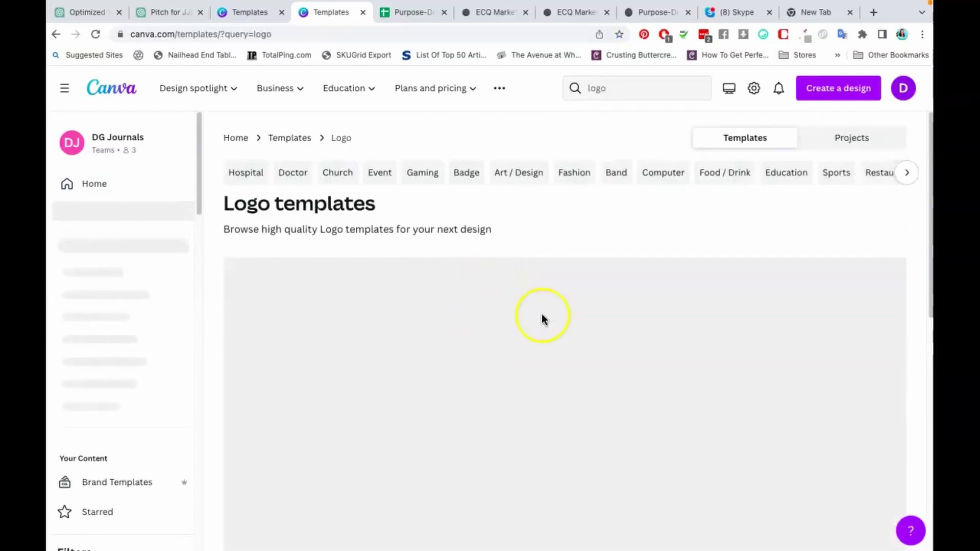
scroll(608, 328, down, 1)
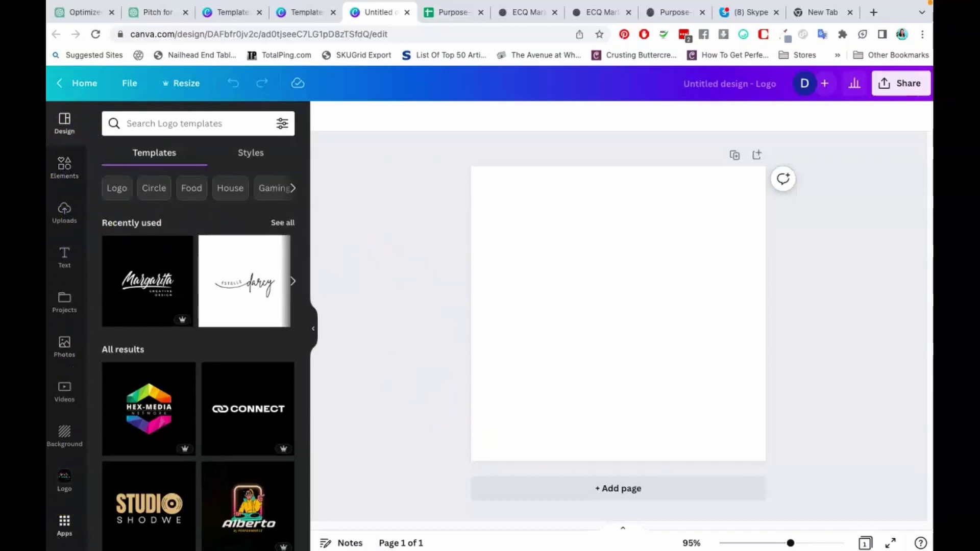
Step: Open the Text to Image app from the Apps sidebar
click(58, 540)
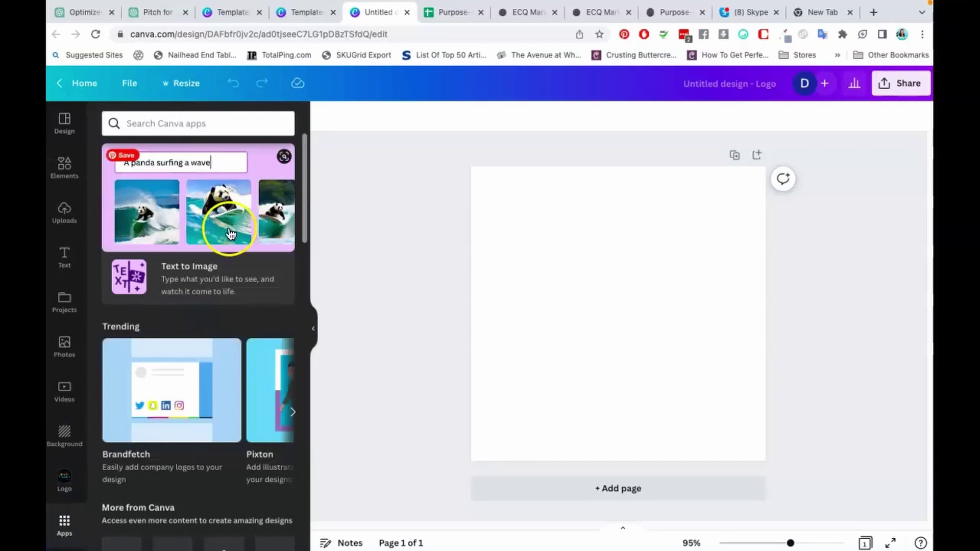
click(210, 269)
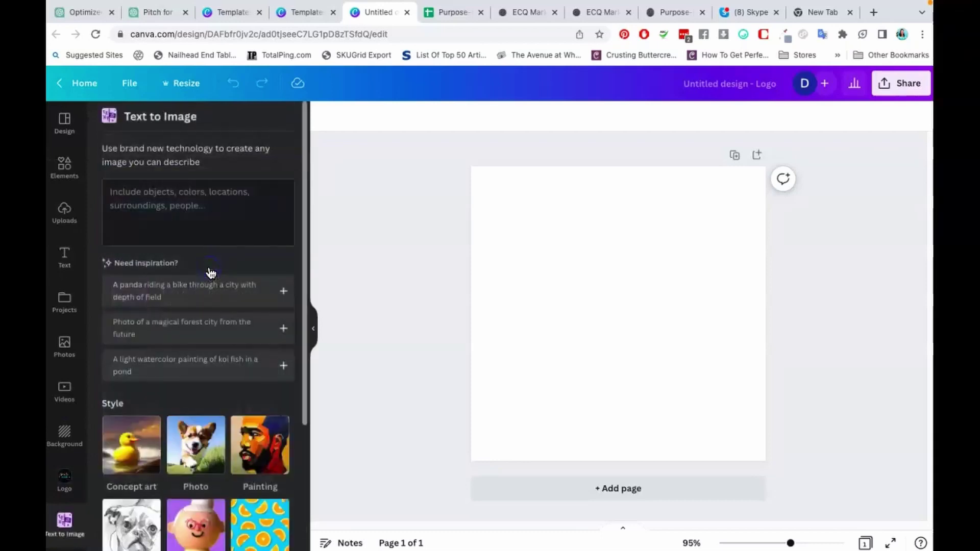
click(176, 203)
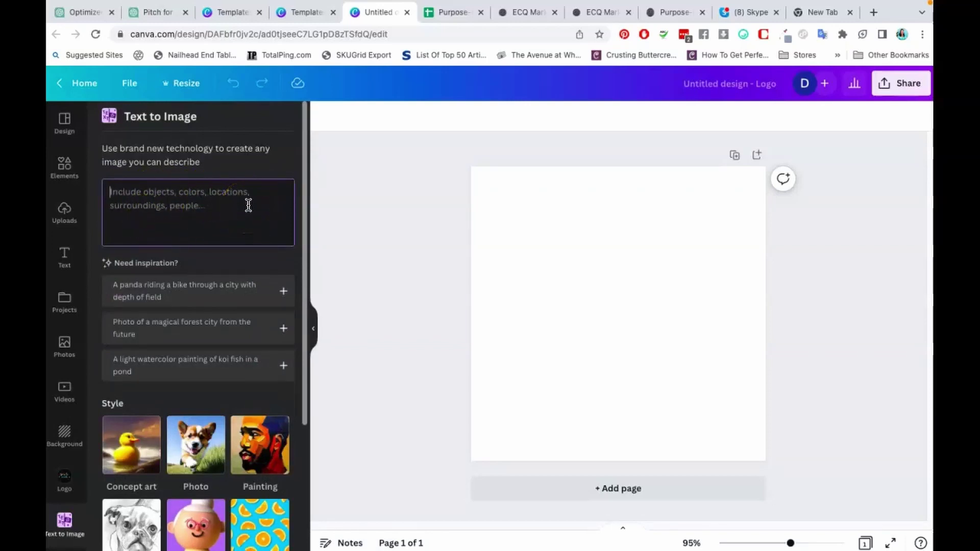
click(229, 212)
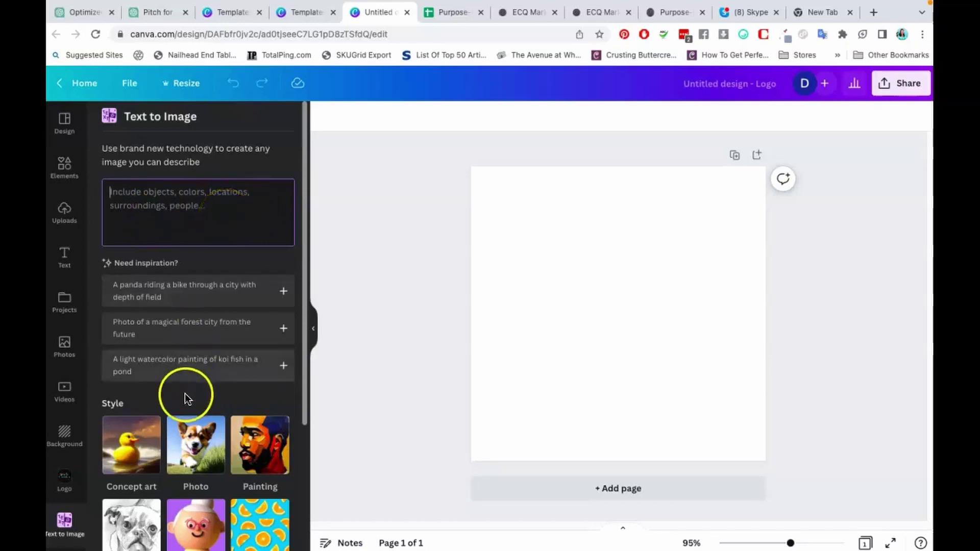
Step: Choose Painting as the image style
scroll(185, 393, down, 3)
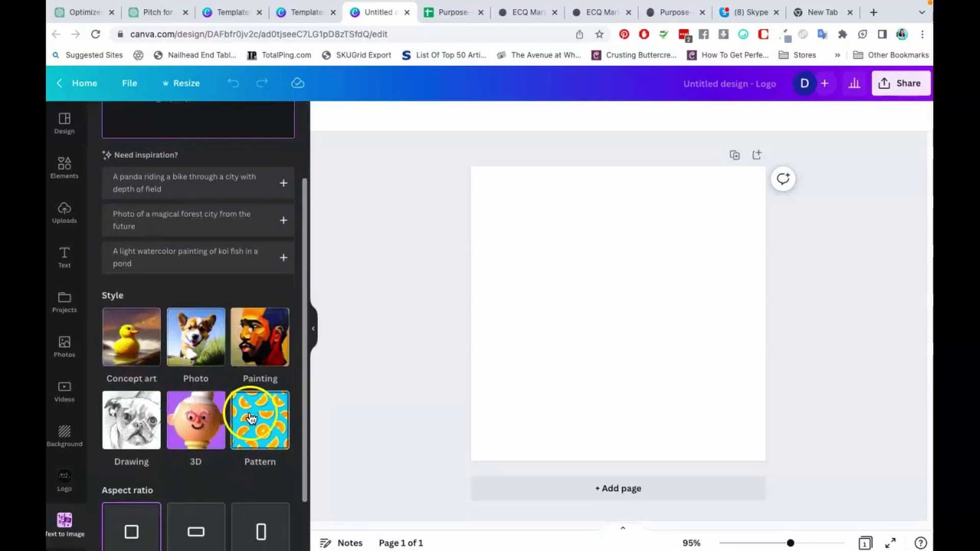
scroll(146, 352, down, 2)
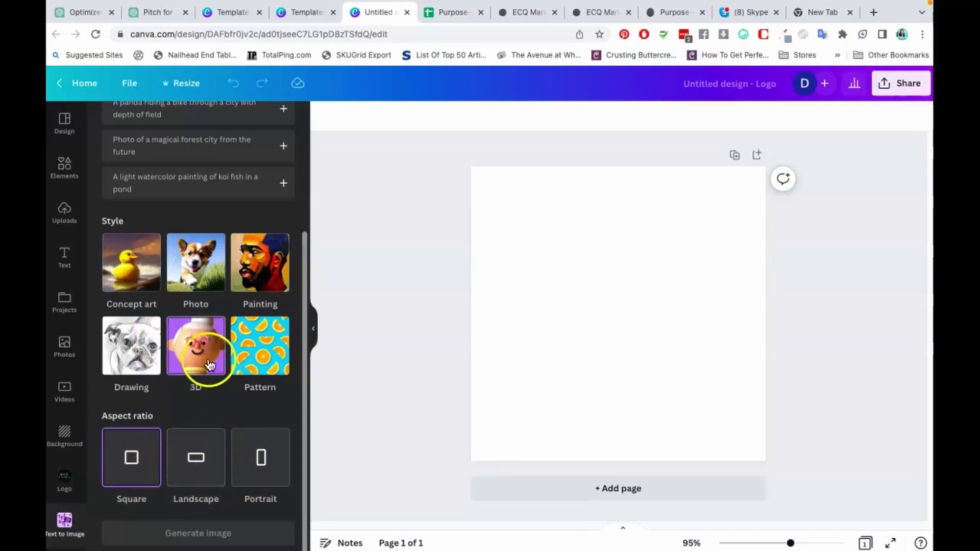
scroll(209, 364, up, 2)
scroll(209, 364, up, 1)
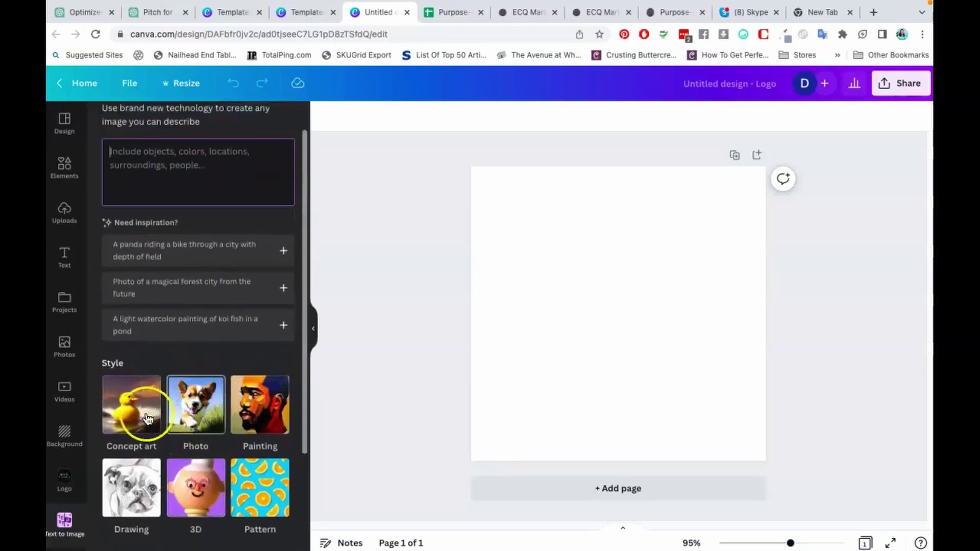
click(235, 396)
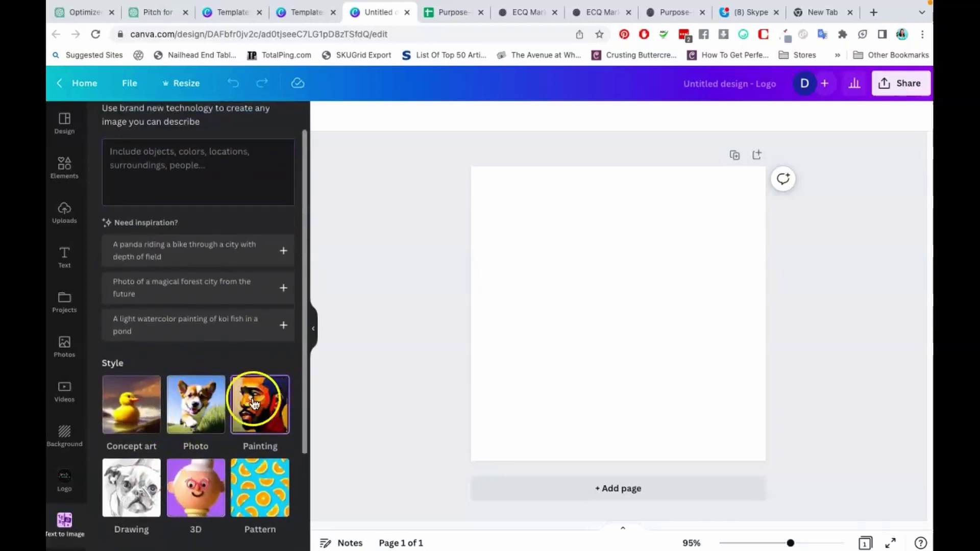
click(266, 393)
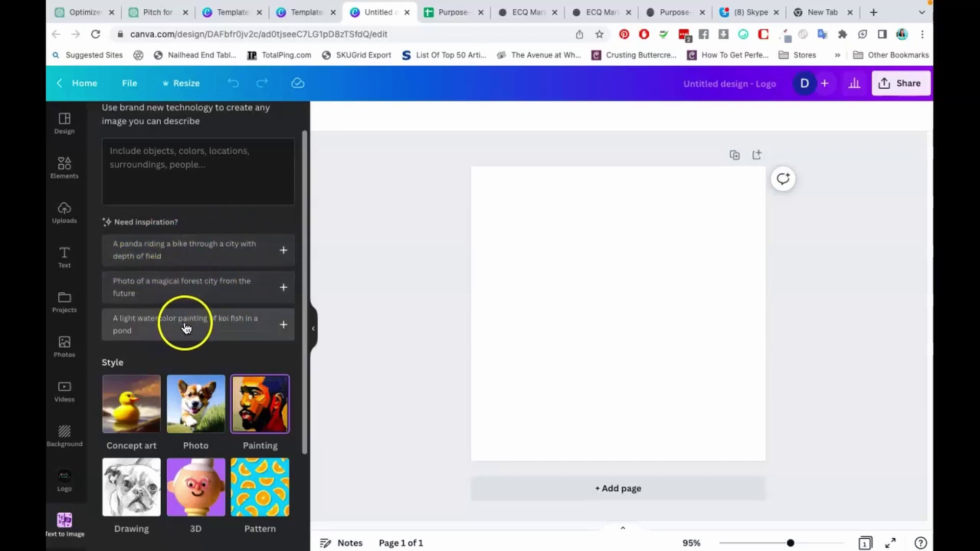
Step: Generate images from the prompt 'Little girl with rain boots playing in the rain'
click(214, 165)
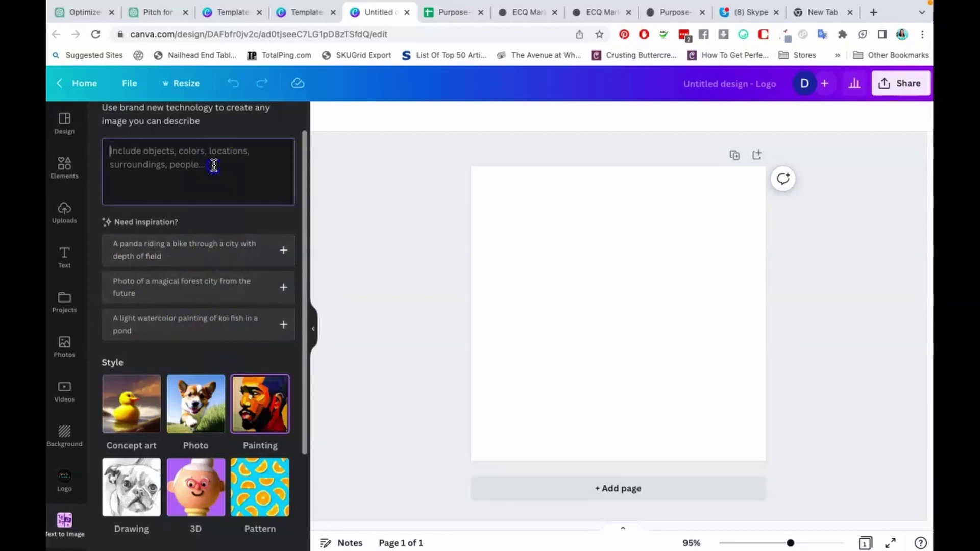
text(Lit)
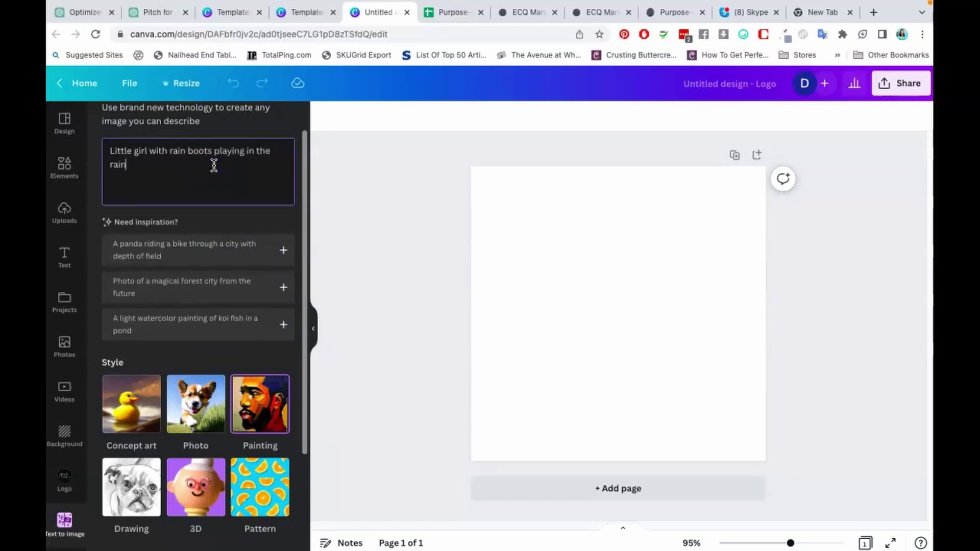
text(tle girl with rain boots playing in the rain)
key(Return)
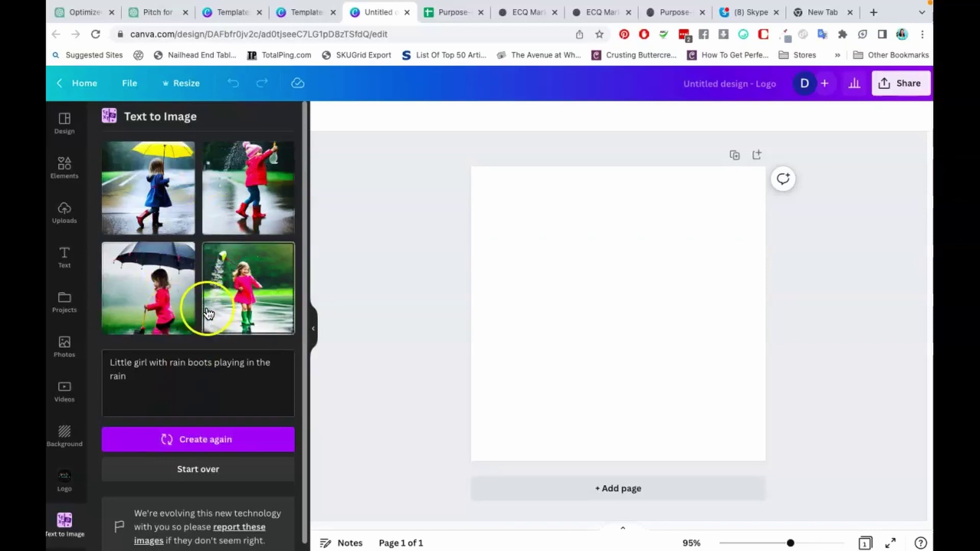
Step: Create a second set of images and select the blank page
click(184, 438)
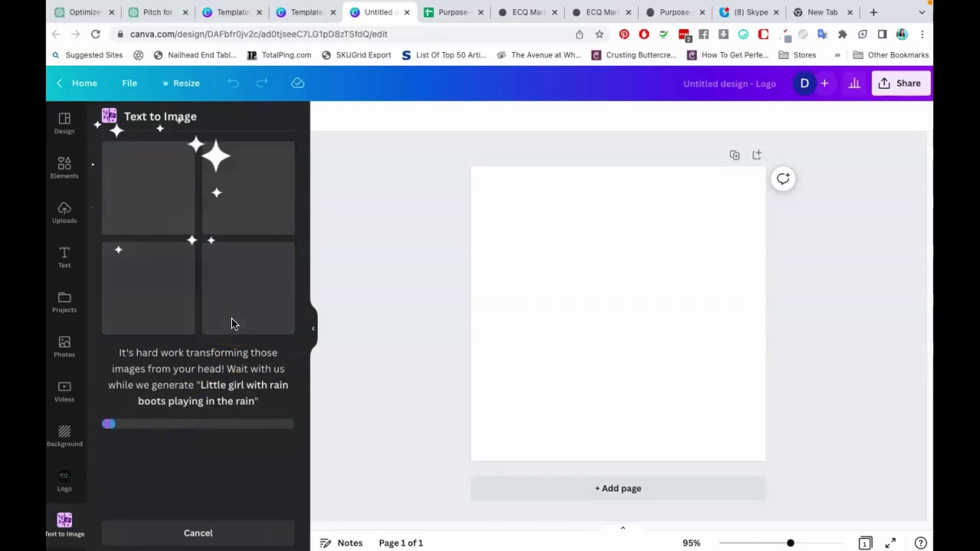
click(244, 312)
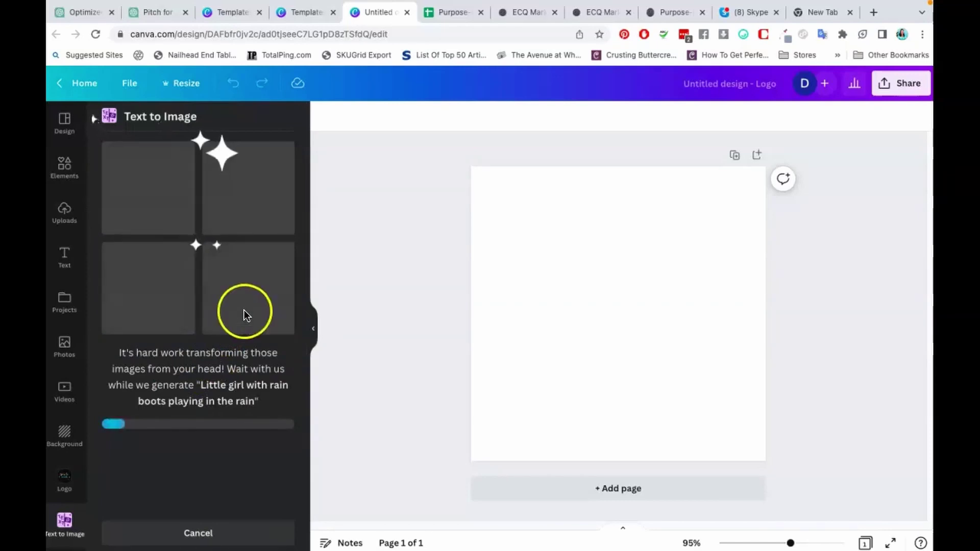
click(153, 195)
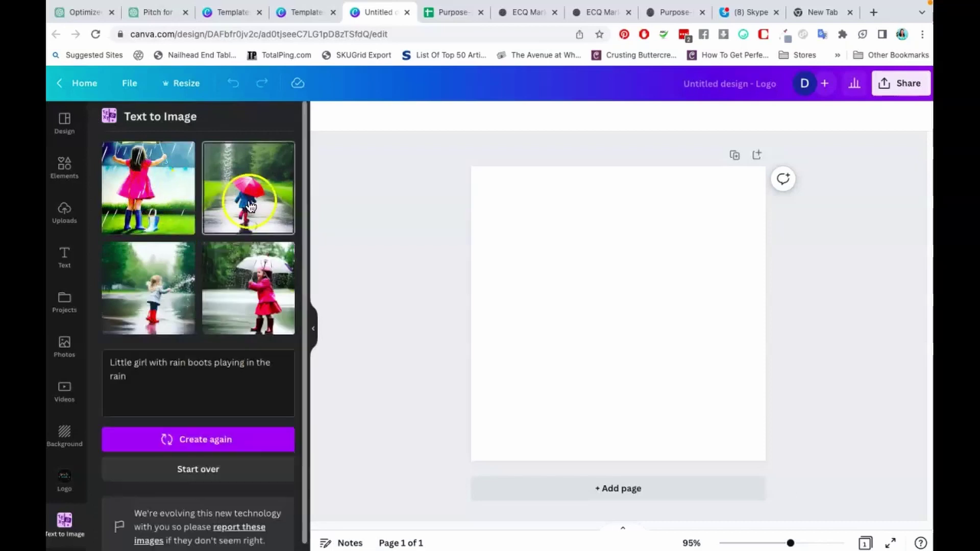
click(672, 238)
Step: Place the pink-umbrella girl image and stretch it to fill page 1
click(273, 199)
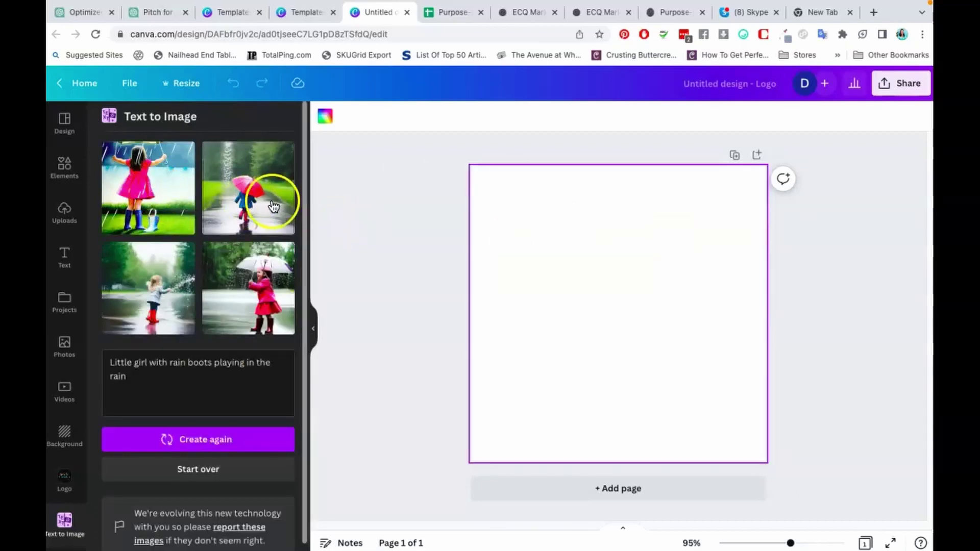
drag(637, 230, 637, 167)
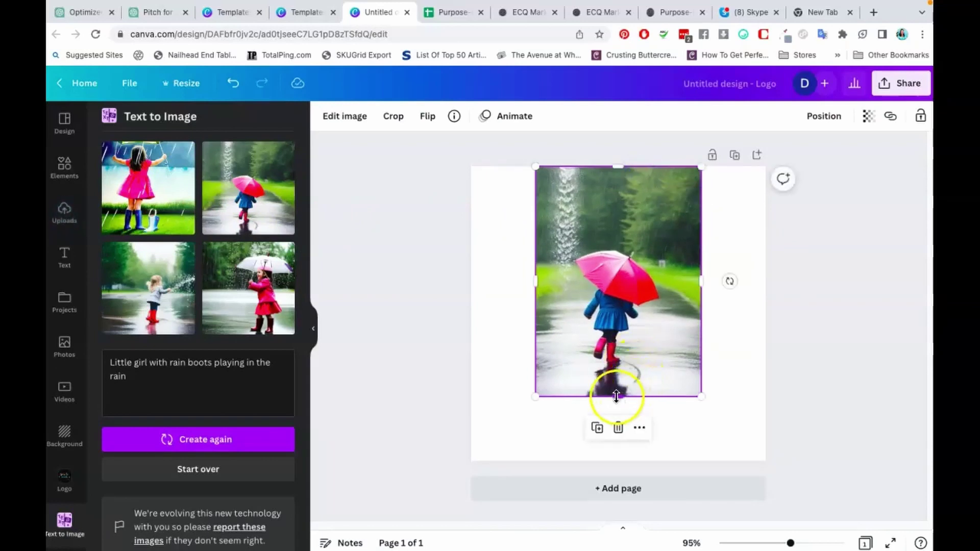
drag(615, 425, 623, 461)
drag(539, 319, 471, 312)
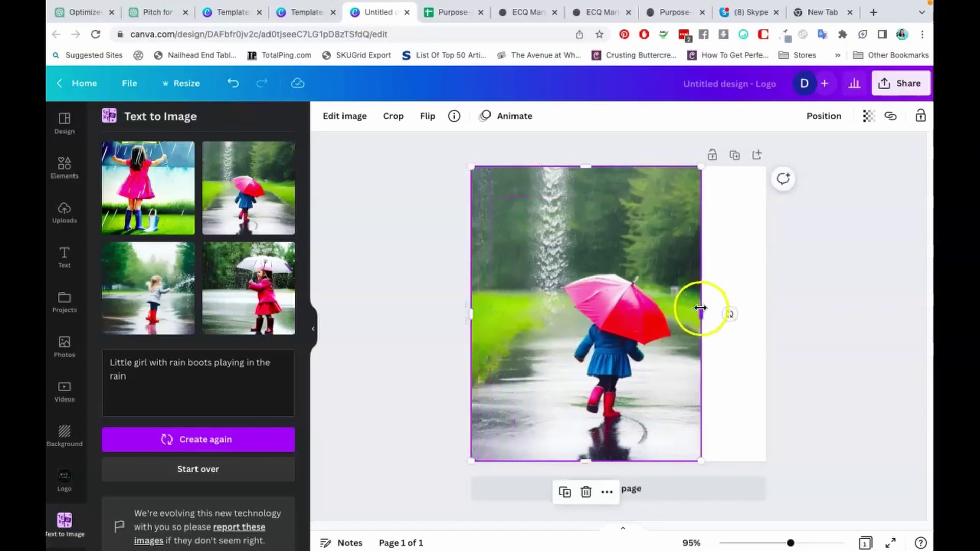
drag(700, 307, 760, 298)
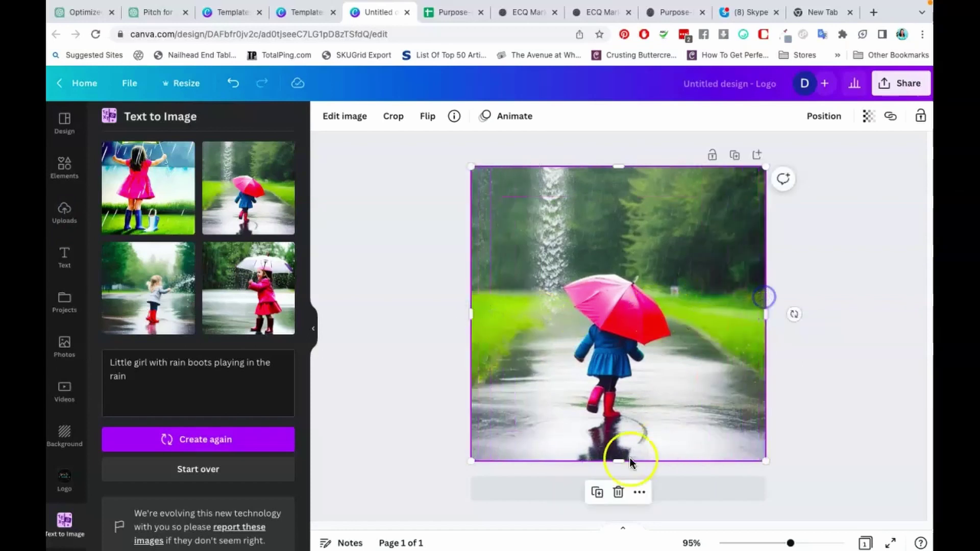
Step: Add a blank second page and present the design full screen
click(664, 490)
scroll(734, 349, up, 6)
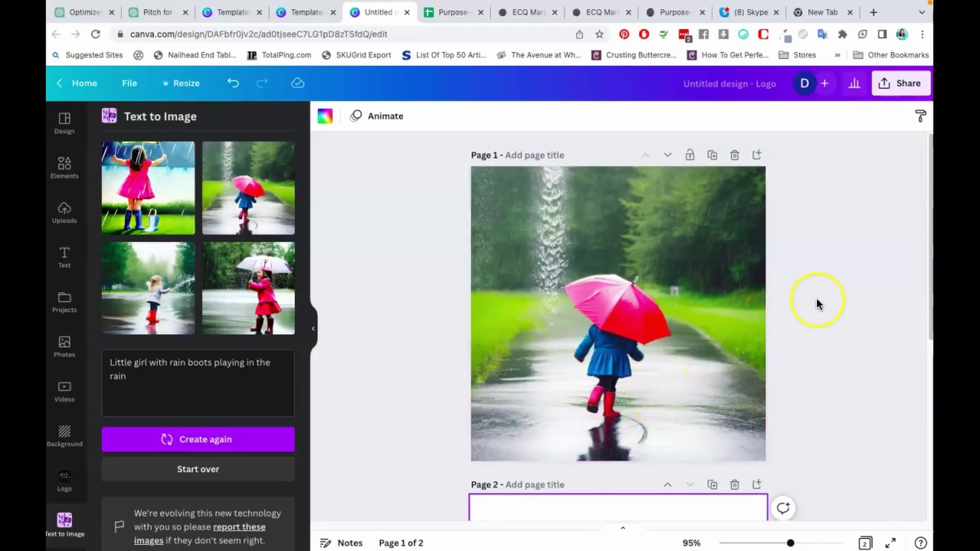
click(892, 543)
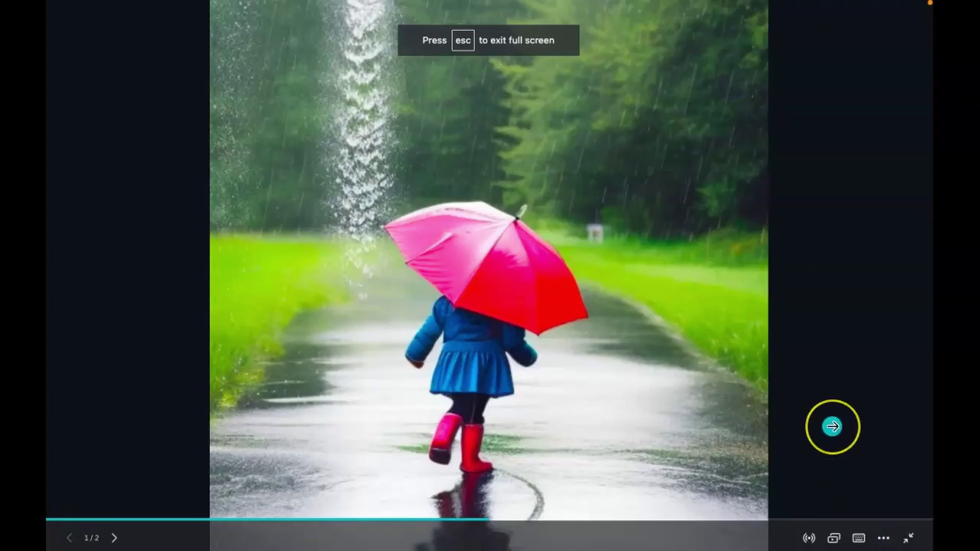
Step: Start over with the prompt 'logo for a cupcake bakery in pink and white'
key(Escape)
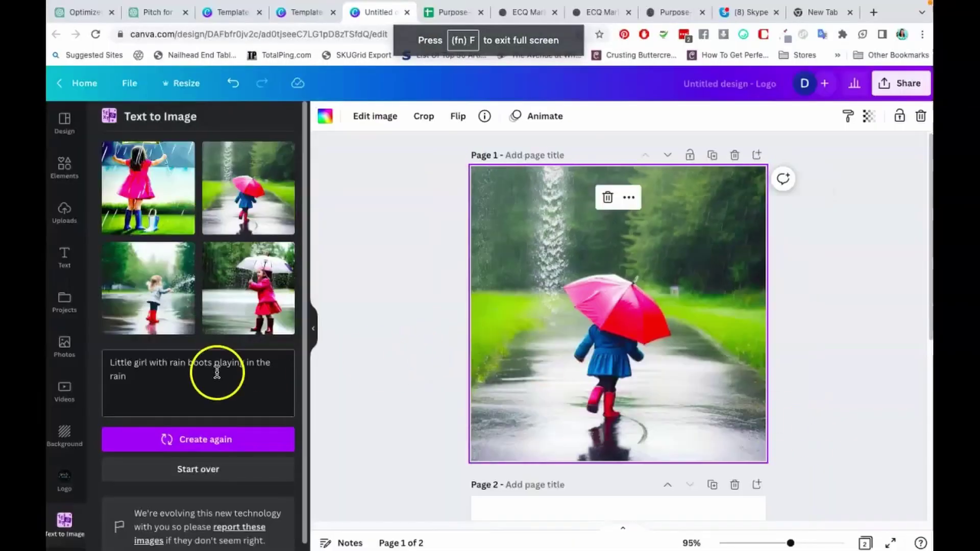
click(196, 468)
click(158, 195)
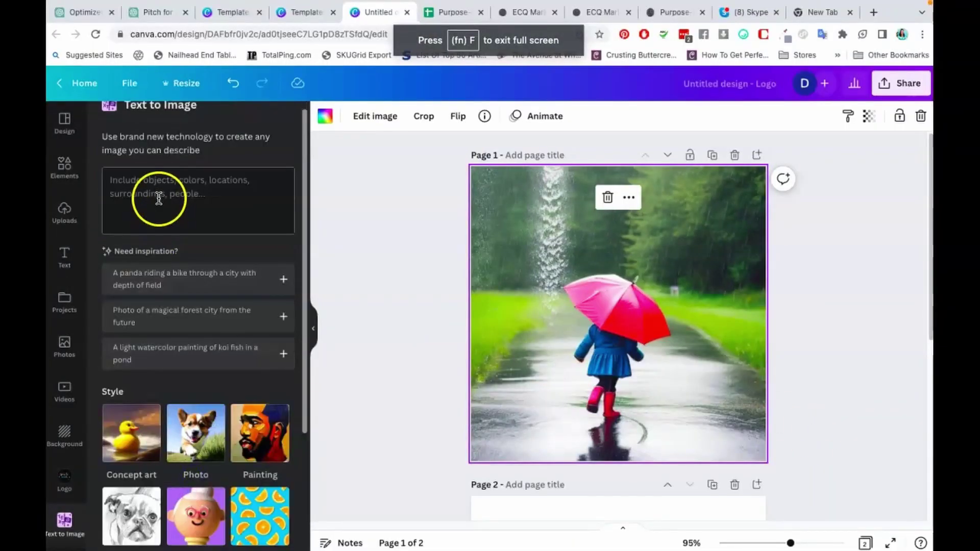
text(logo for a cupcake bakery)
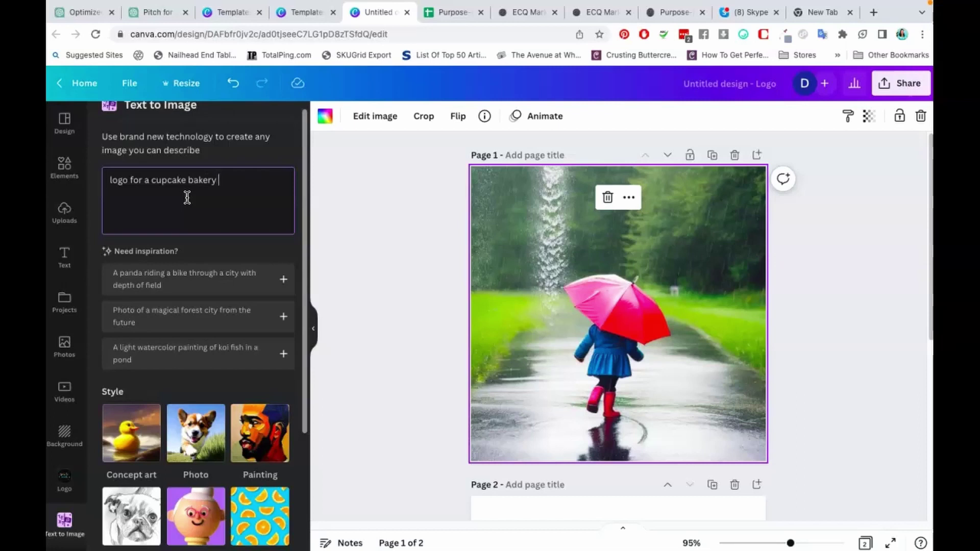
text(in pink and white)
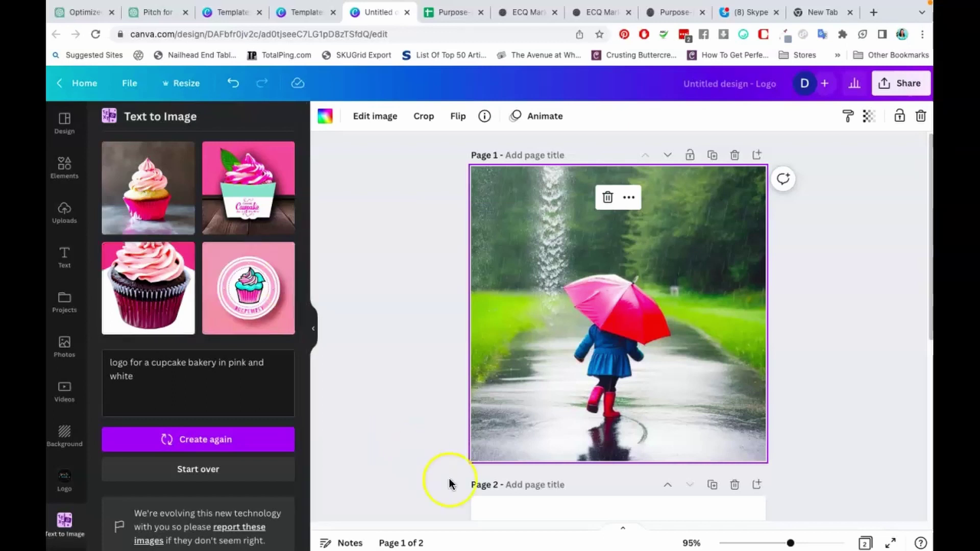
Step: Place the round pink cupcake badge logo on page 2, stretched to the page edges
scroll(465, 485, down, 5)
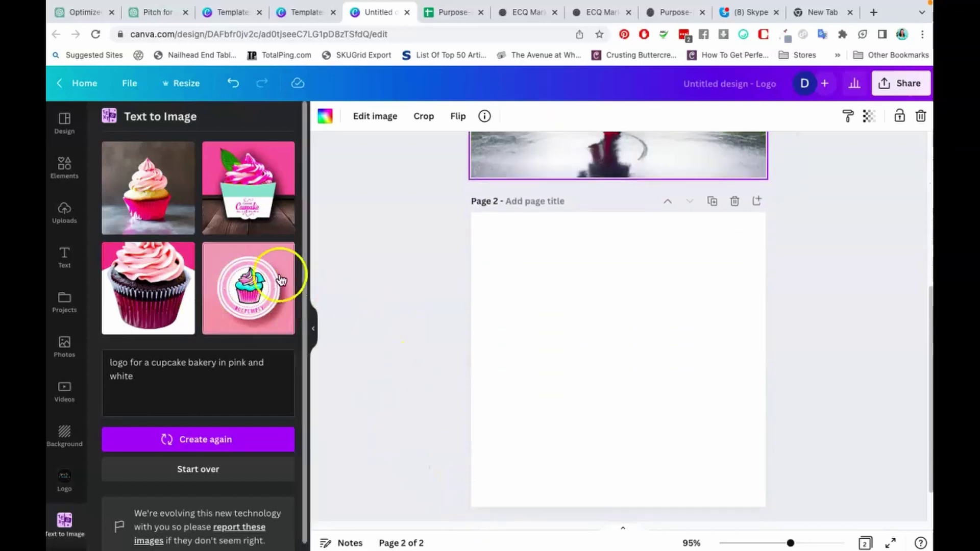
click(274, 295)
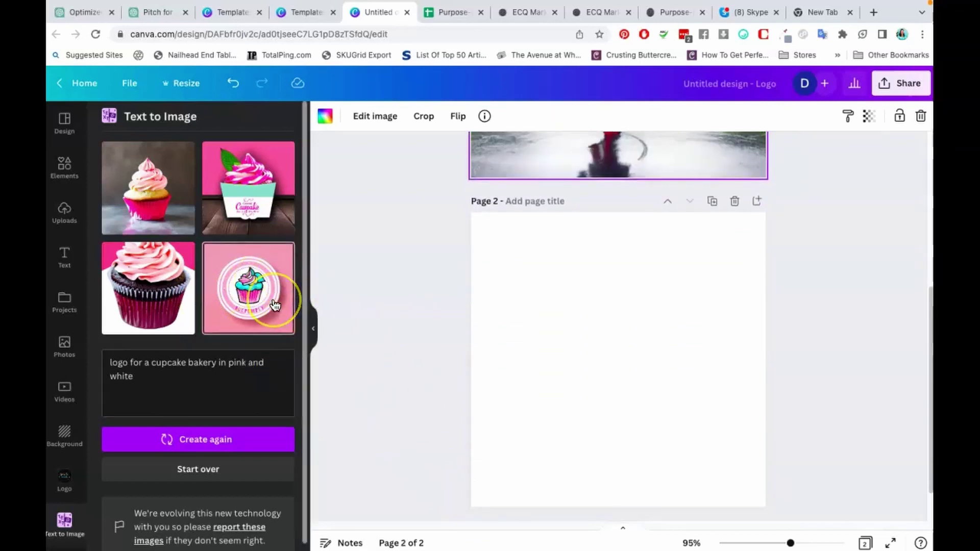
drag(618, 277, 634, 210)
key(ctrl+z)
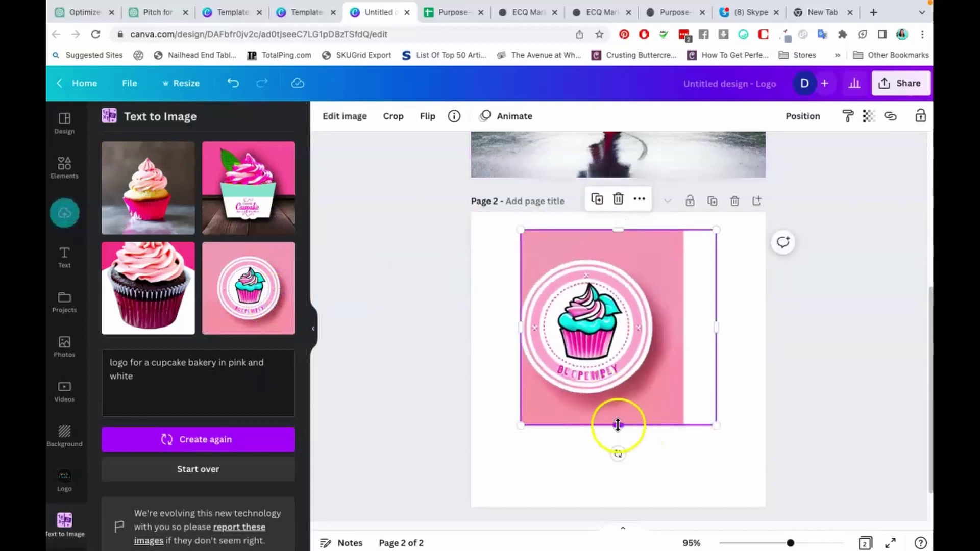
drag(617, 424, 617, 506)
drag(717, 368, 667, 359)
click(695, 358)
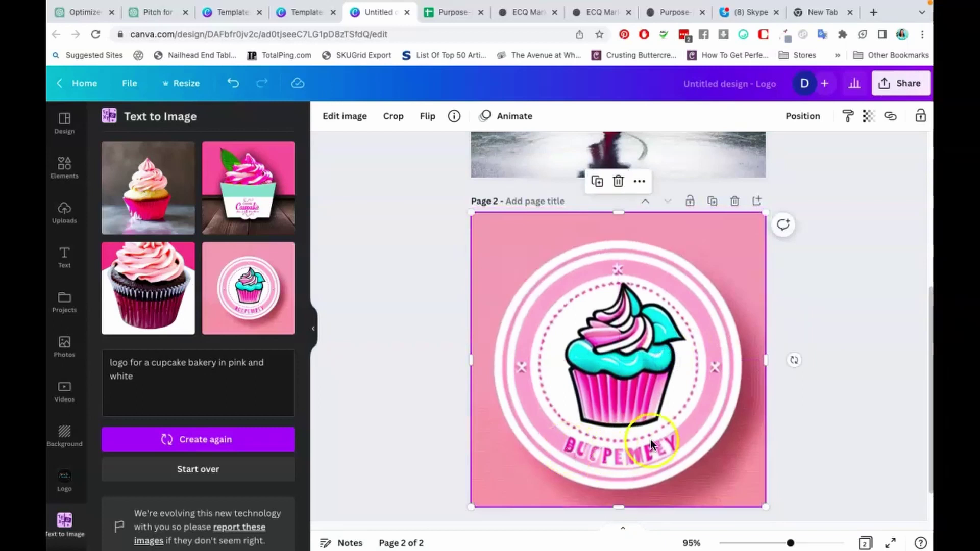
click(849, 347)
click(661, 400)
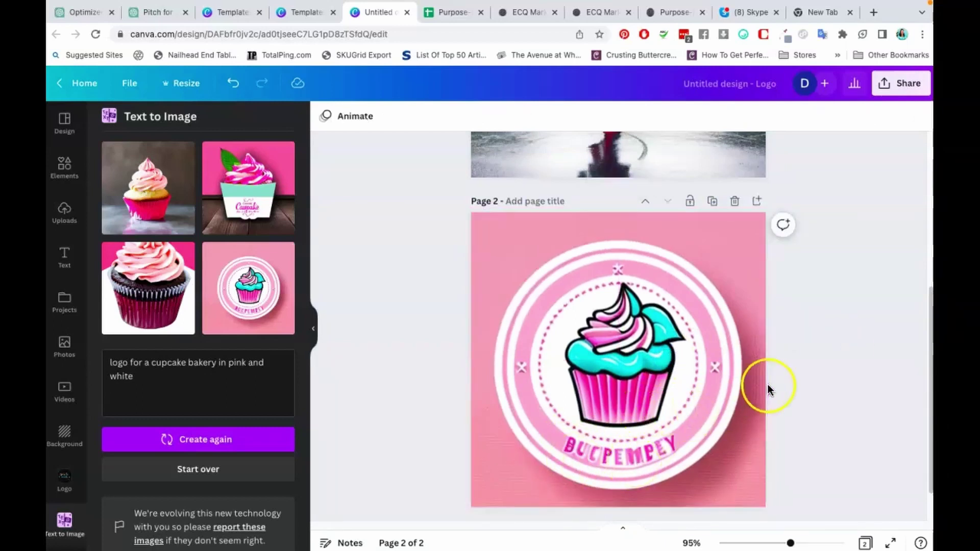
scroll(766, 384, down, 2)
Step: Add page 3, fill it with the teal-wrapper cupcake image, then add blank page 4
click(658, 488)
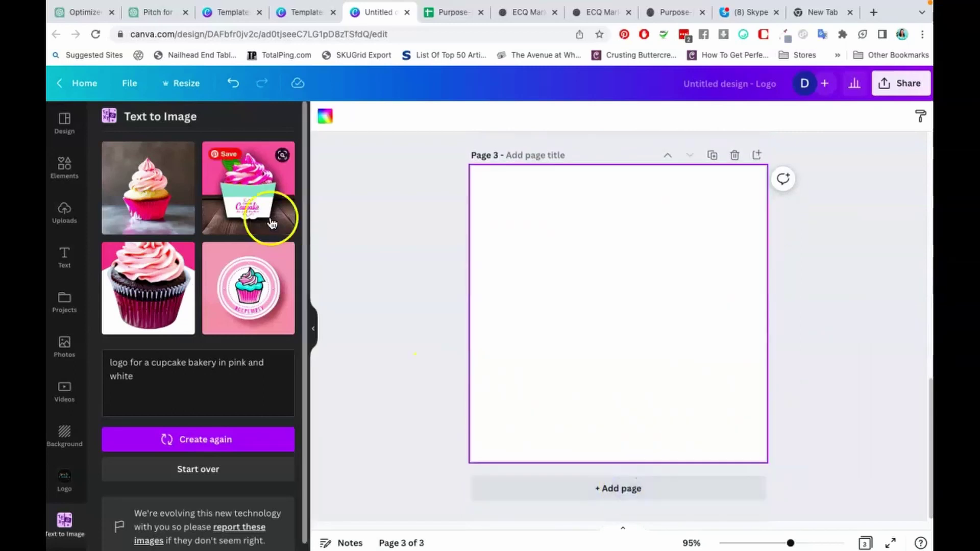
click(271, 219)
drag(617, 231, 636, 166)
drag(618, 397, 619, 459)
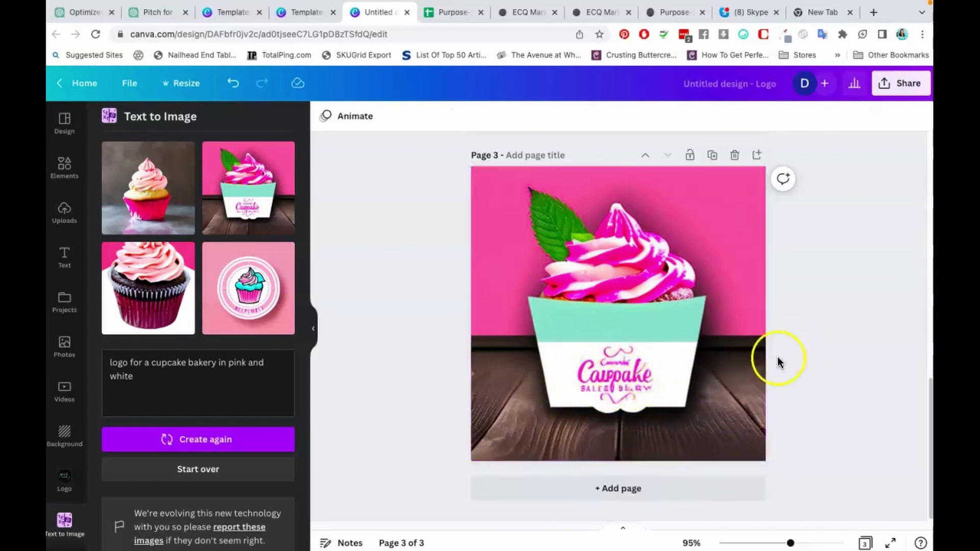
click(629, 487)
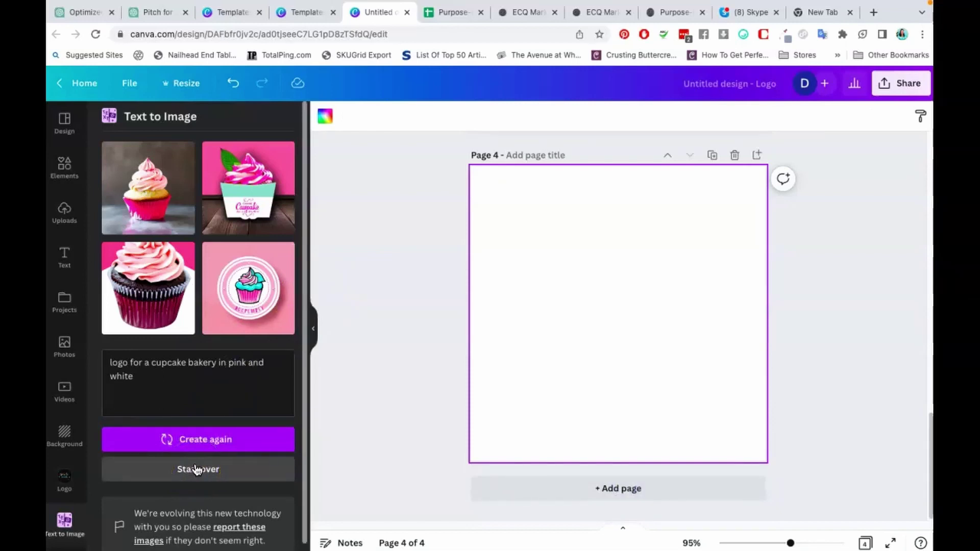
Step: Generate a new cupcake logo batch and place the fourth result on page 4
click(204, 439)
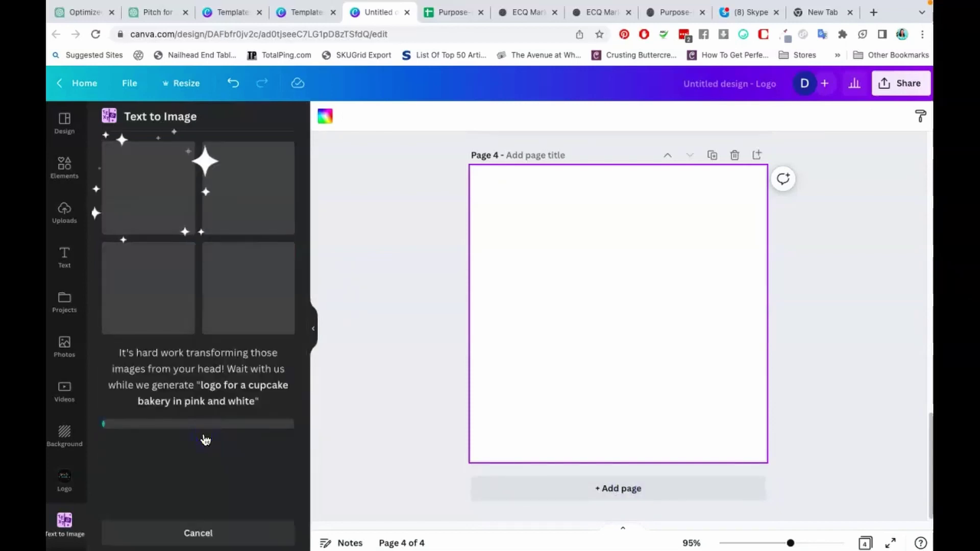
click(237, 332)
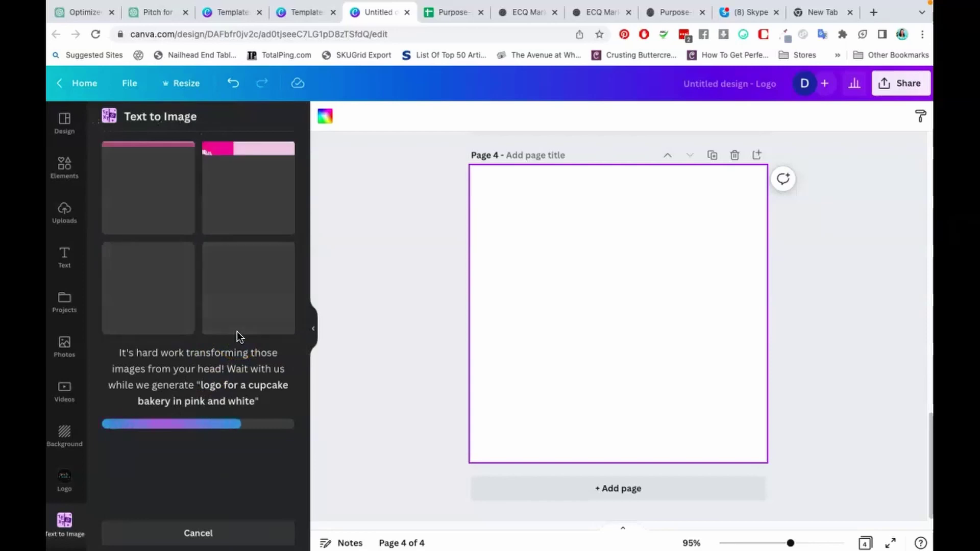
click(255, 290)
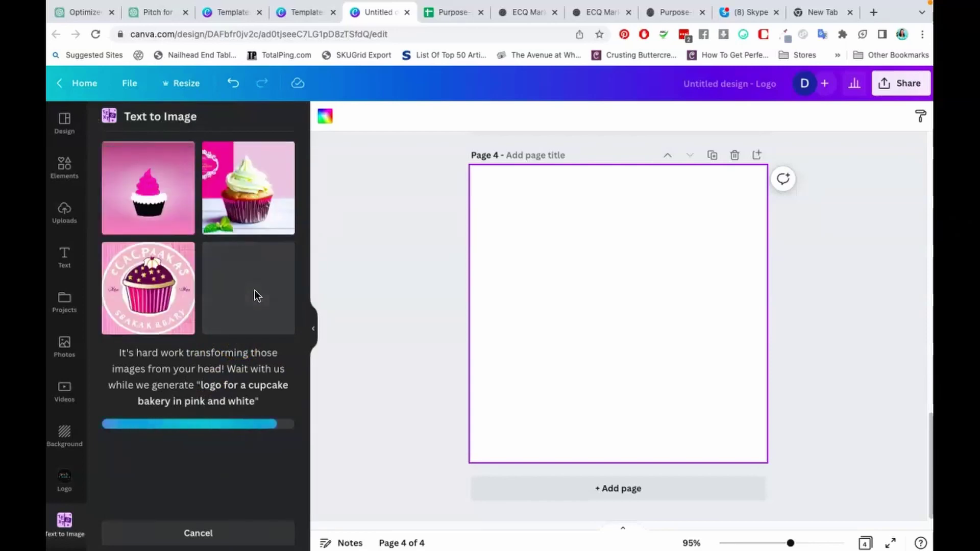
click(256, 294)
Step: Stretch the white-ring cupcake logo to fill page 4
drag(618, 231, 633, 162)
drag(617, 396, 619, 460)
drag(700, 313, 733, 306)
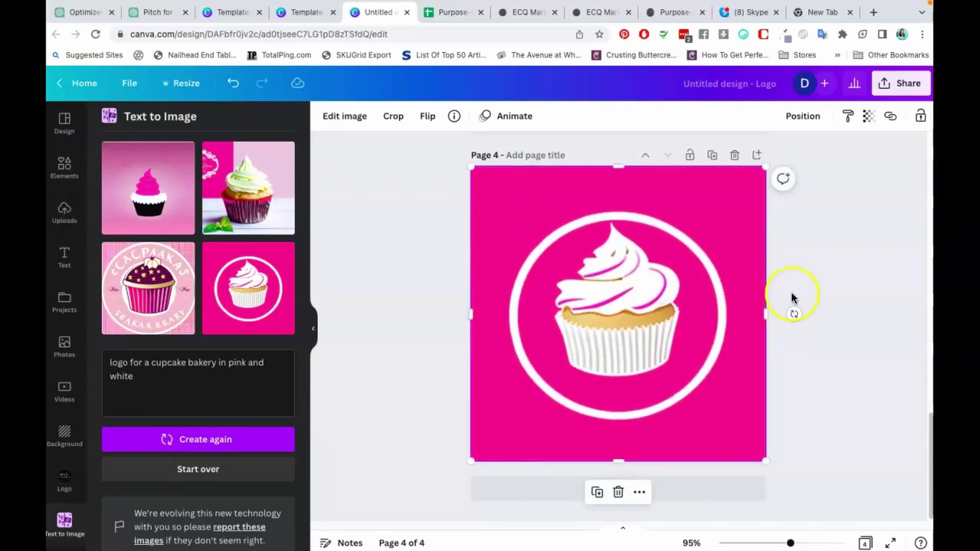
click(815, 290)
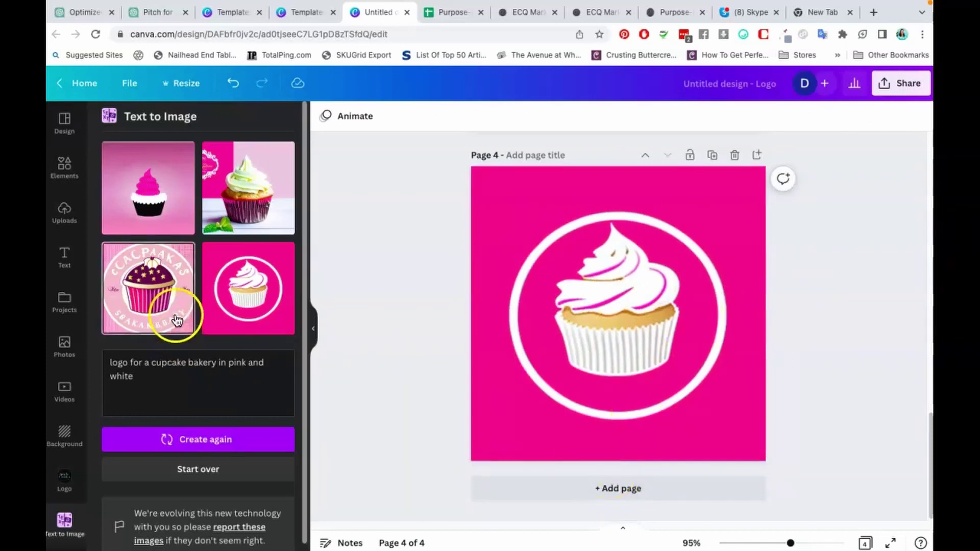
Step: Generate another batch and stretch the third cupcake image across page 5
click(209, 447)
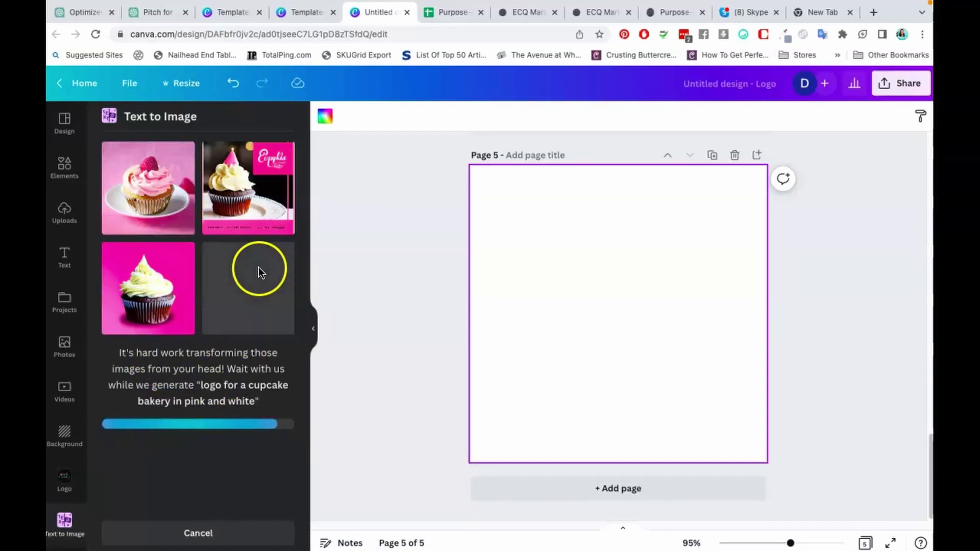
click(160, 304)
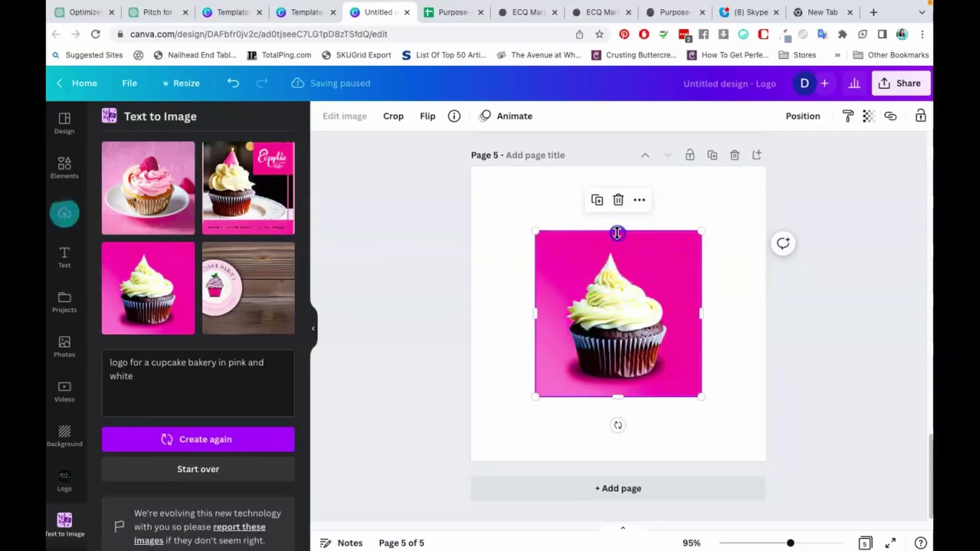
drag(619, 230, 637, 165)
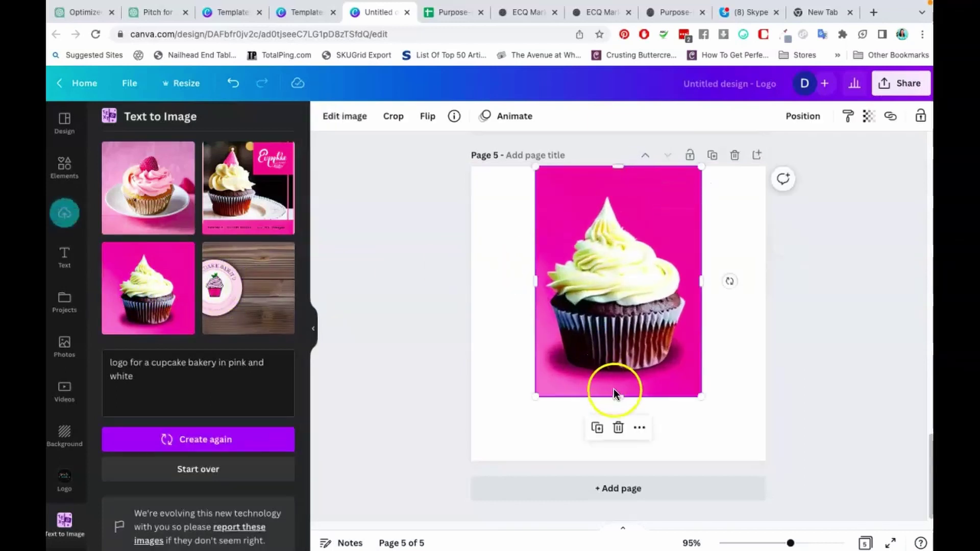
drag(615, 396, 621, 461)
drag(701, 318, 765, 314)
drag(535, 314, 468, 313)
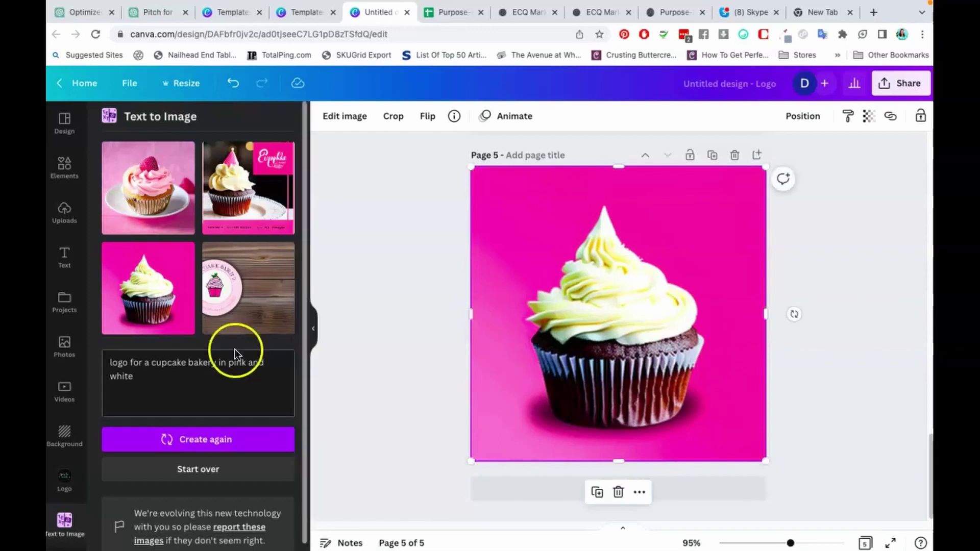
click(214, 375)
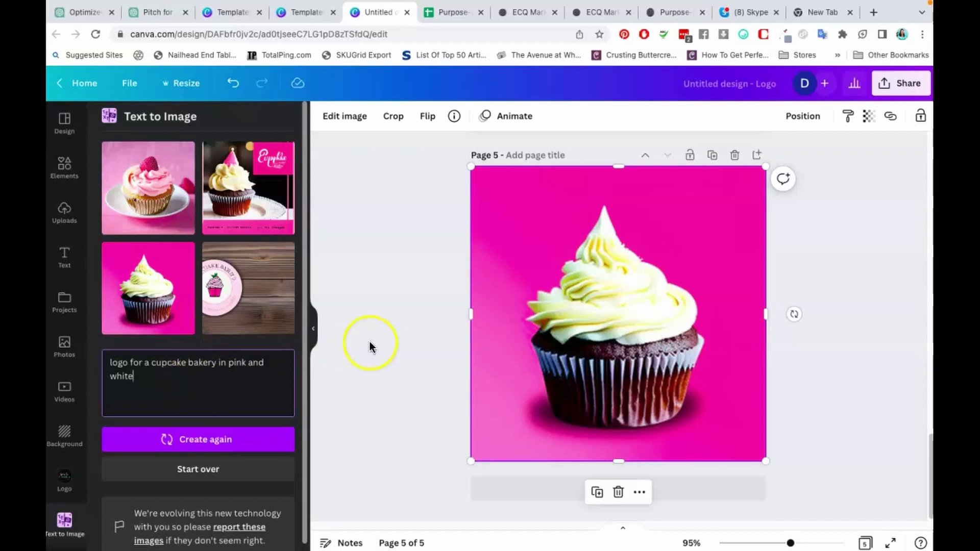
click(255, 374)
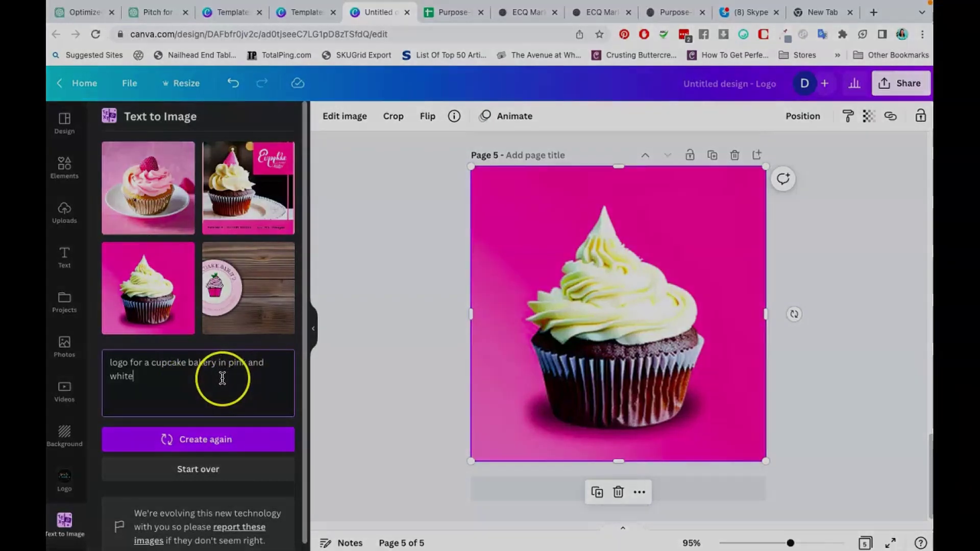
click(361, 350)
click(475, 333)
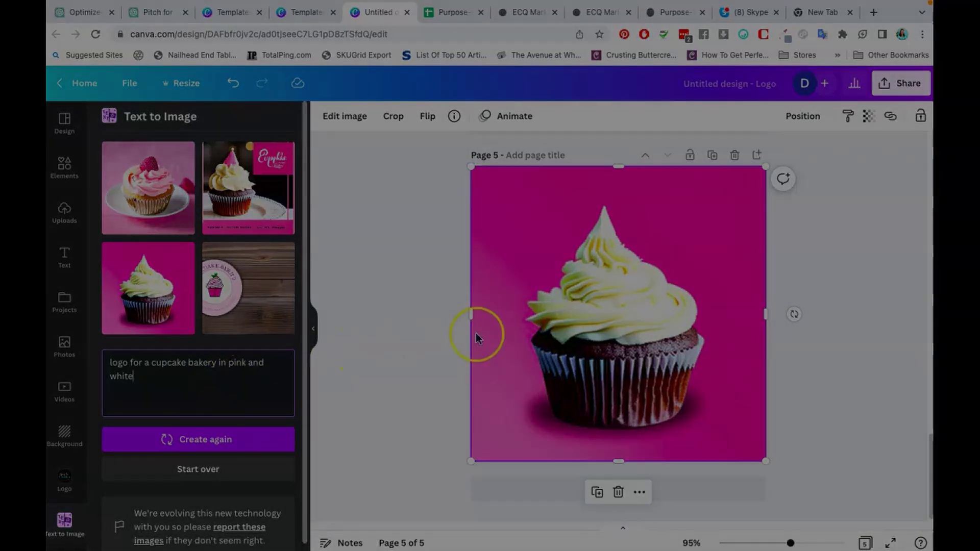
click(580, 292)
click(476, 267)
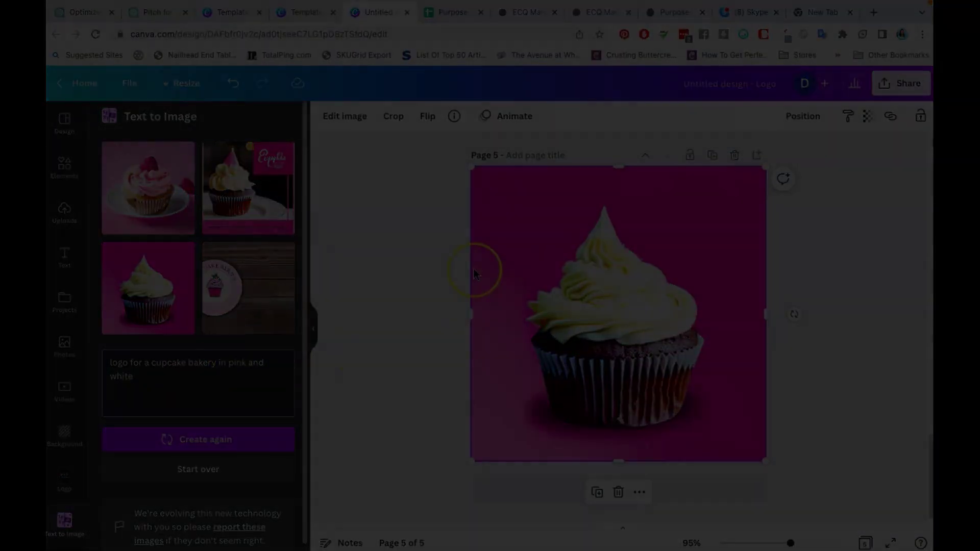